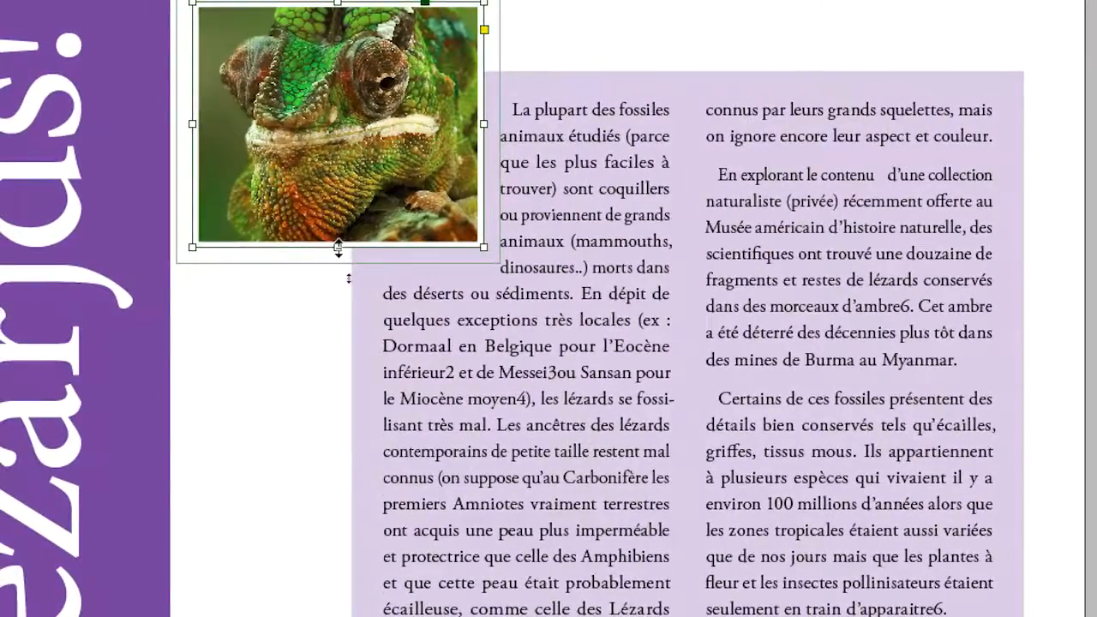
- Scale the chameleon photo together with its frame to a smaller size at the text block's upper-left corner
drag(329, 250, 365, 399)
drag(340, 298, 340, 191)
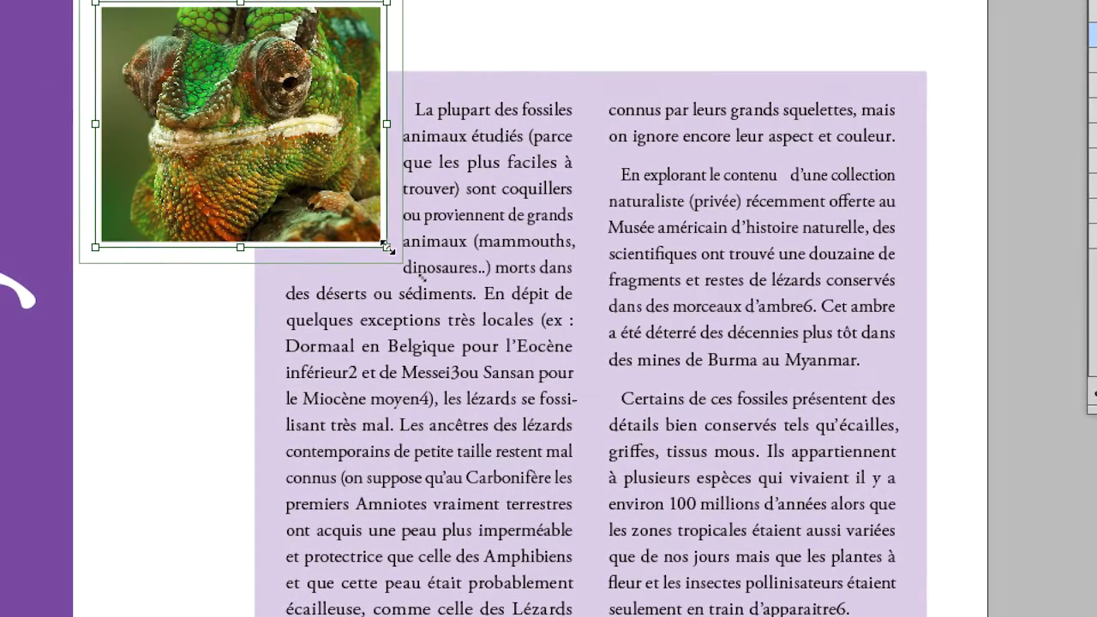
drag(386, 248, 473, 326)
drag(420, 277, 445, 297)
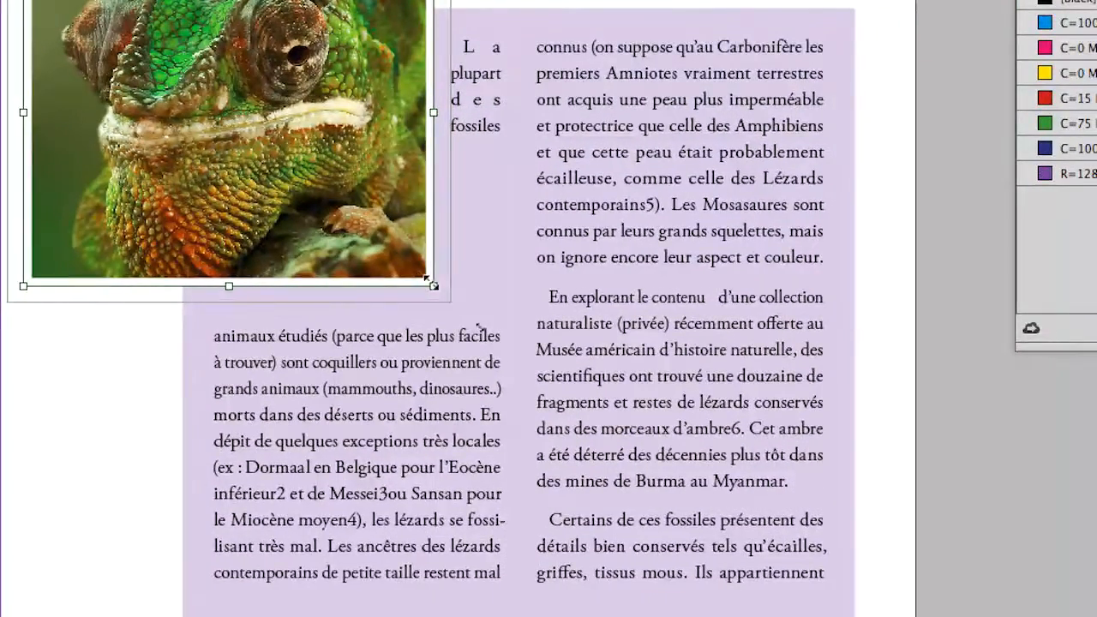
drag(432, 283, 255, 125)
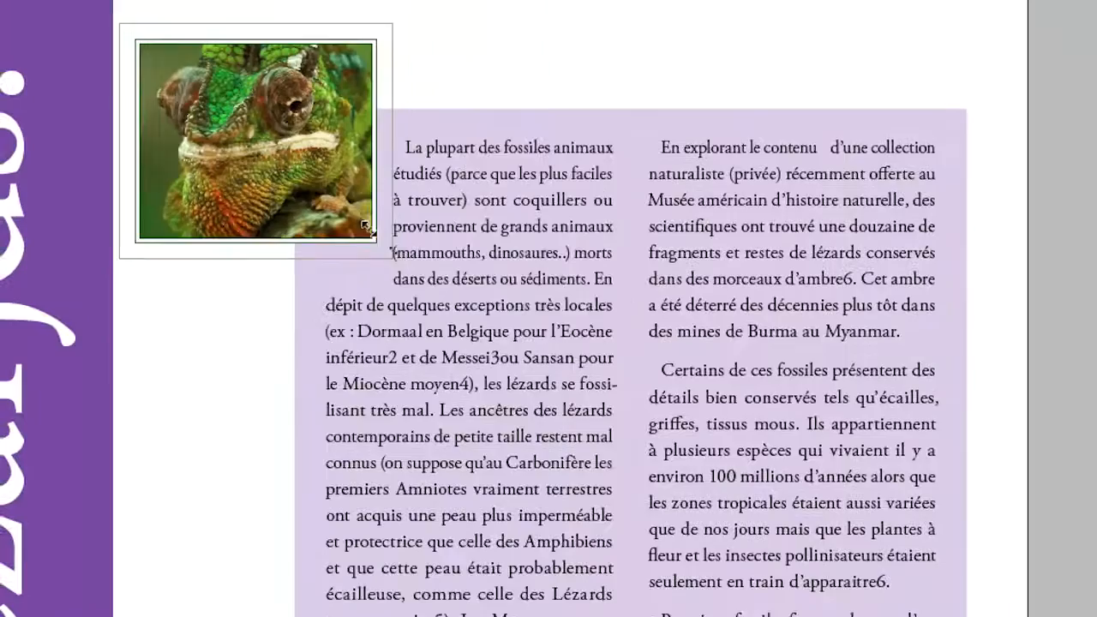
drag(368, 229, 369, 228)
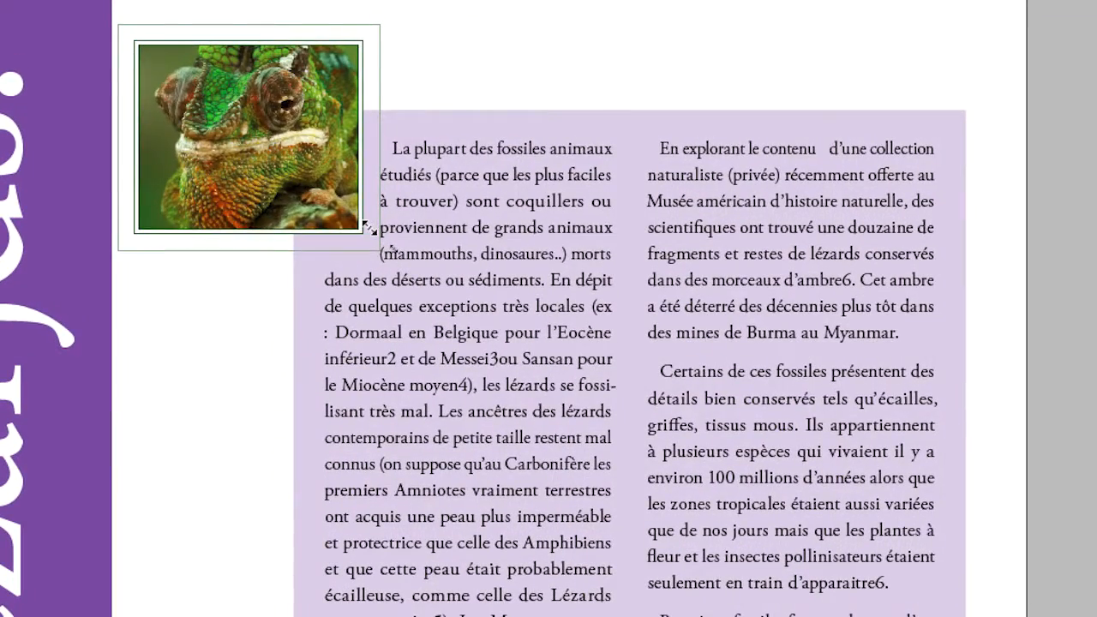
drag(368, 228, 370, 229)
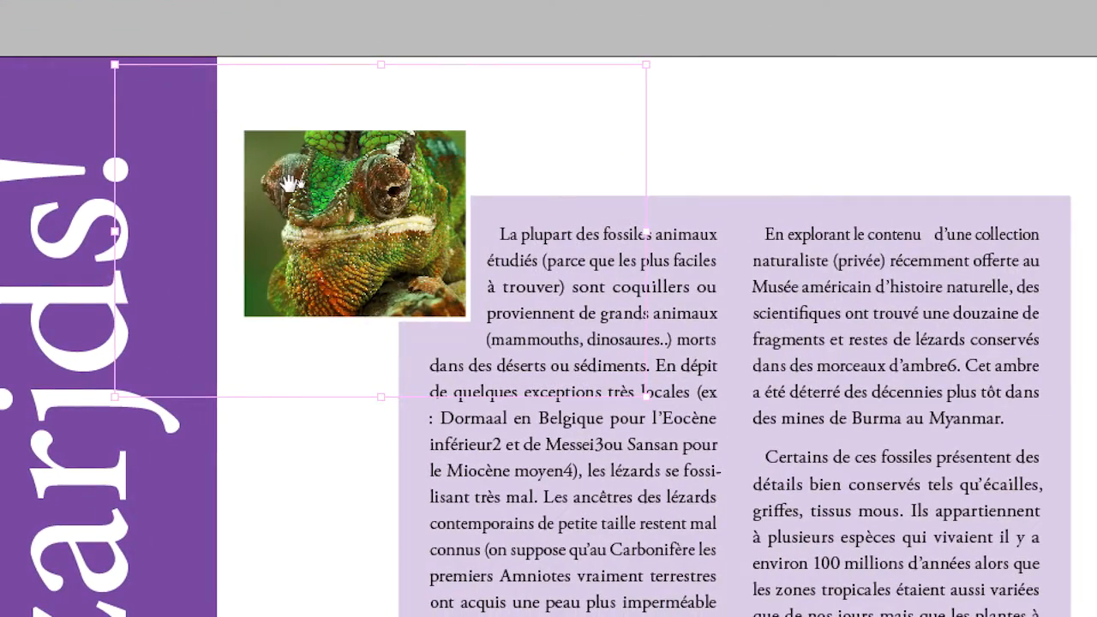
- Shift the photo to the right inside its frame and adjust the frame's four edges to crop tightly around the chameleon
drag(290, 182, 314, 194)
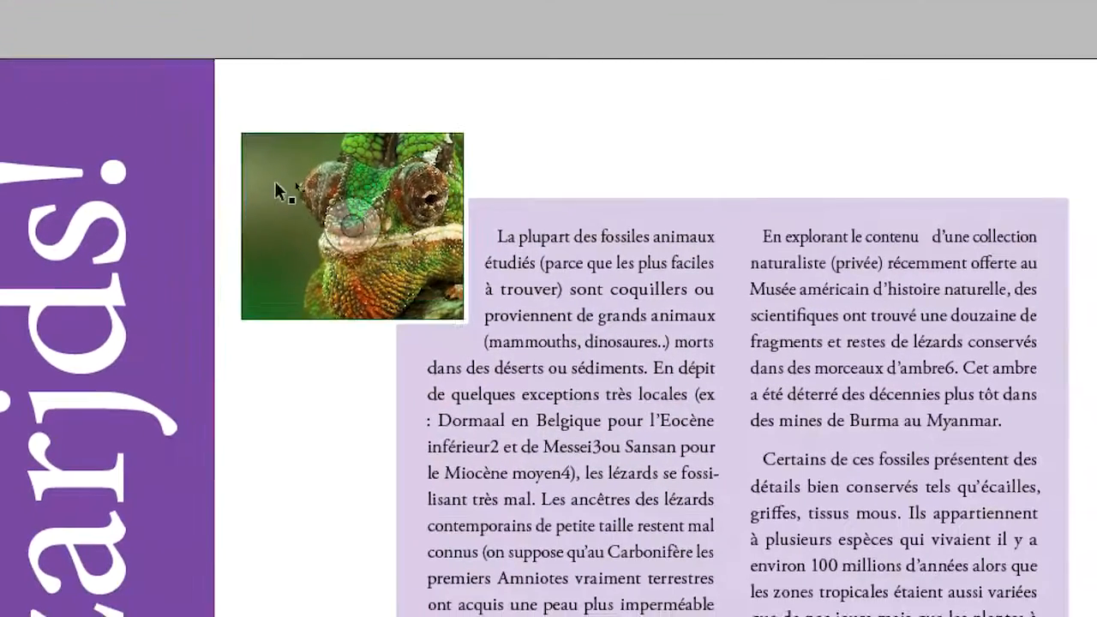
click(593, 307)
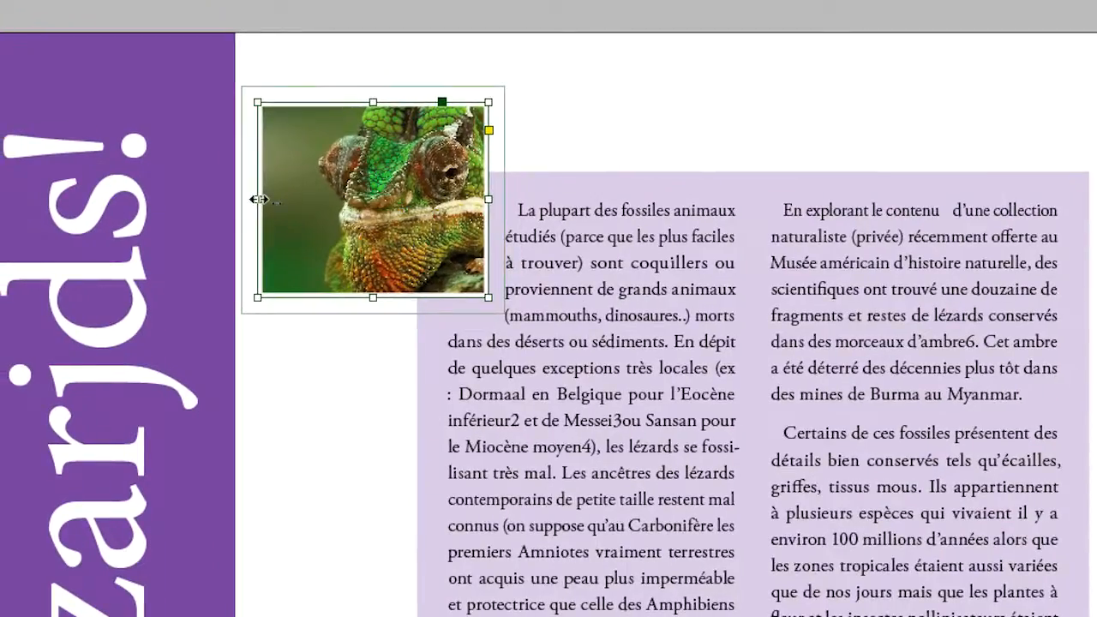
mouse_move(262, 199)
mouse_down()
mouse_move(293, 201)
mouse_move(277, 200)
mouse_up()
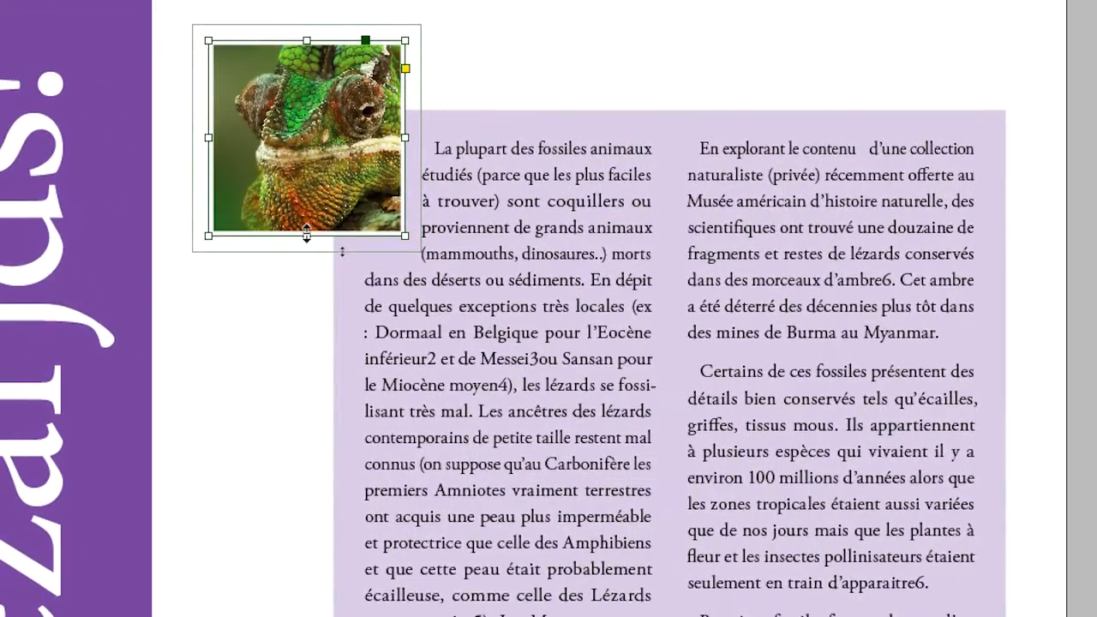
drag(329, 257, 307, 267)
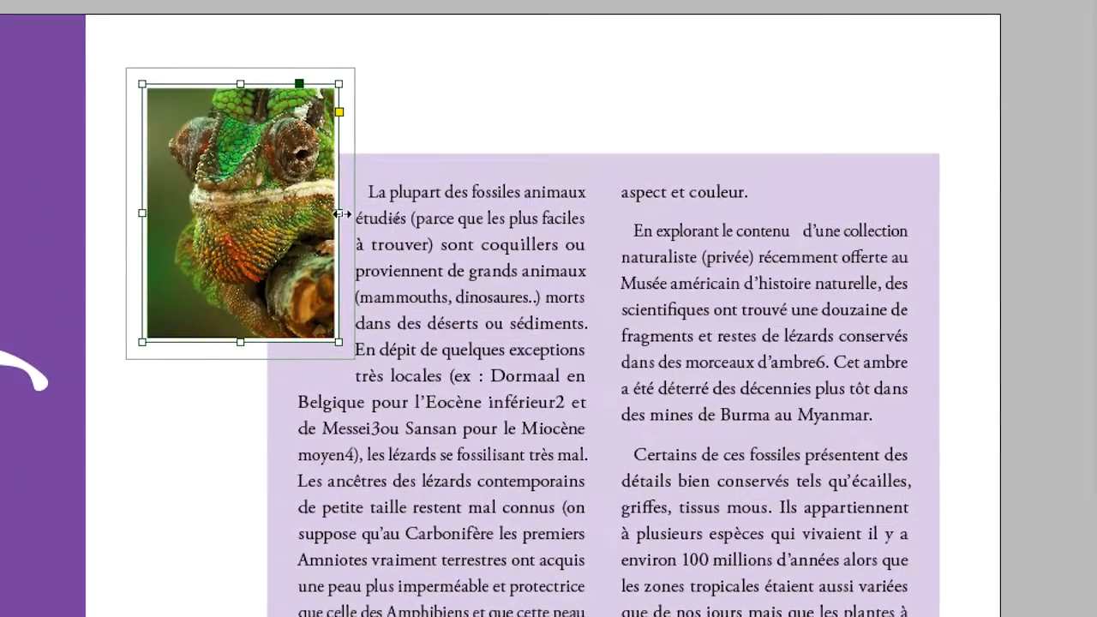
drag(340, 213, 375, 215)
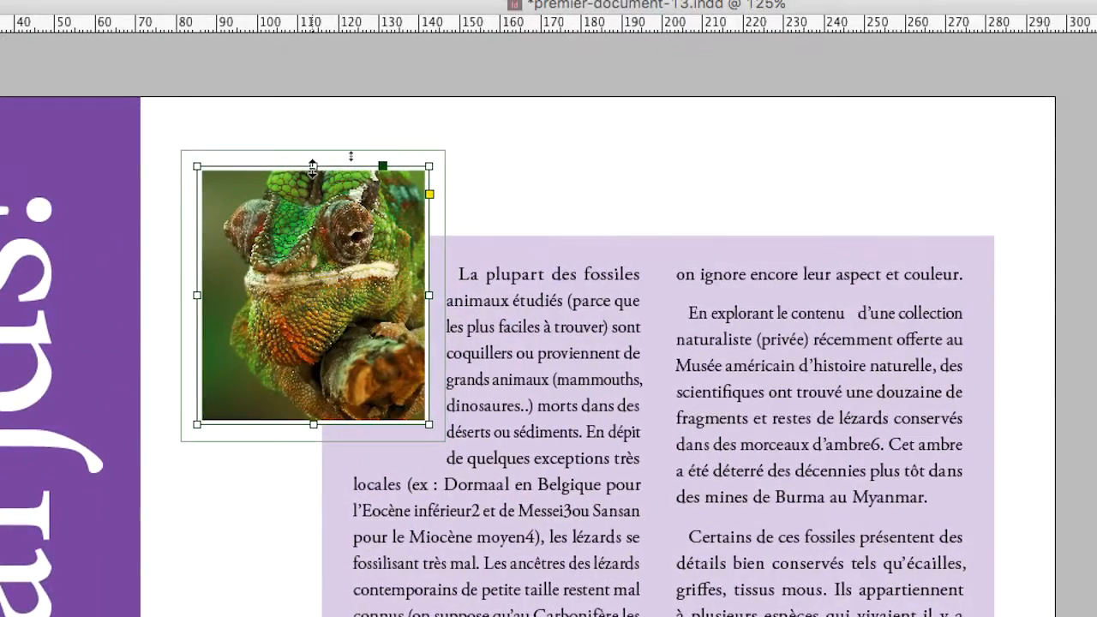
drag(312, 167, 315, 137)
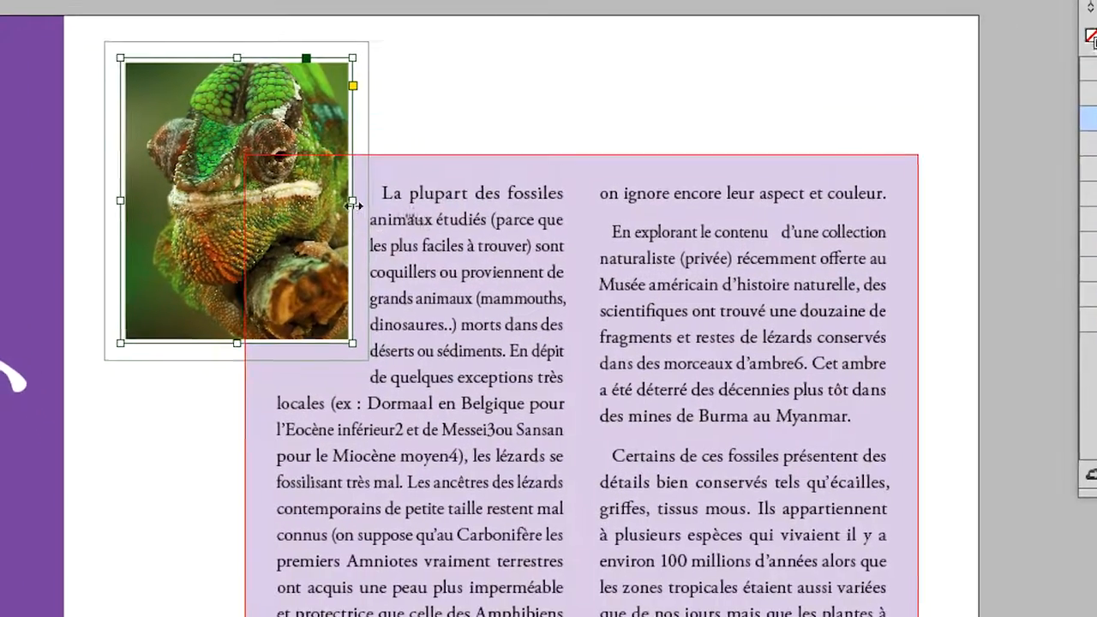
- Widen the frame past the photo's right edge over the second text column and bring it back to just beyond the chameleon's tail
drag(428, 298, 586, 304)
drag(407, 206, 577, 208)
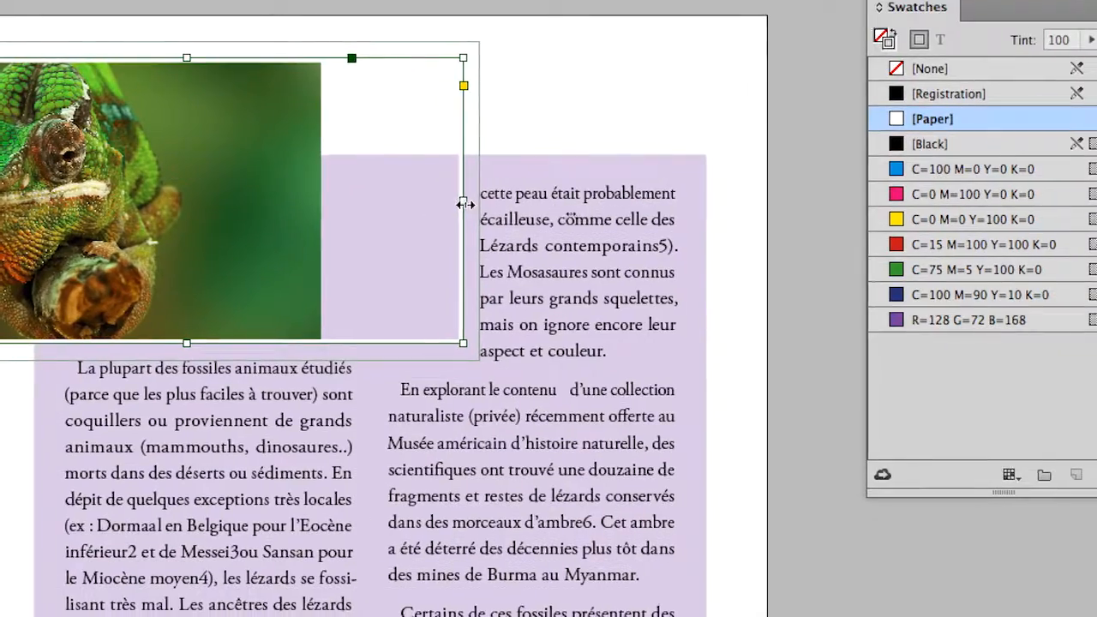
drag(512, 206, 281, 205)
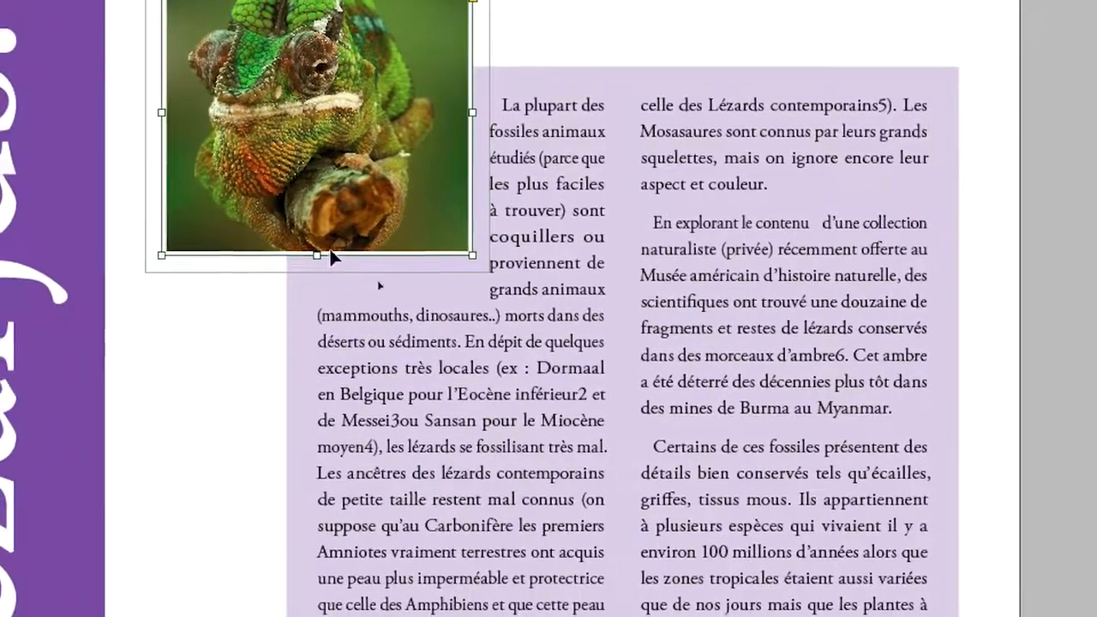
- Adjust the frame's lower edge, lower-left corner and upper edge to crop the photo to about 80.5 × 65.7 mm
mouse_move(329, 253)
mouse_down()
mouse_move(322, 360)
mouse_move(335, 257)
mouse_up()
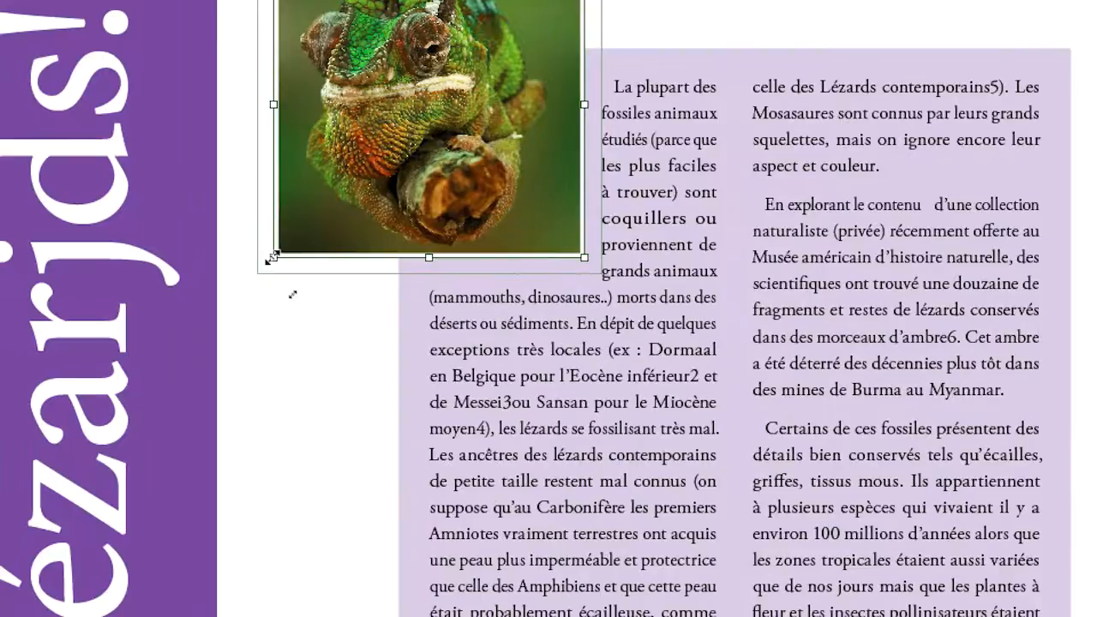
drag(580, 469, 598, 455)
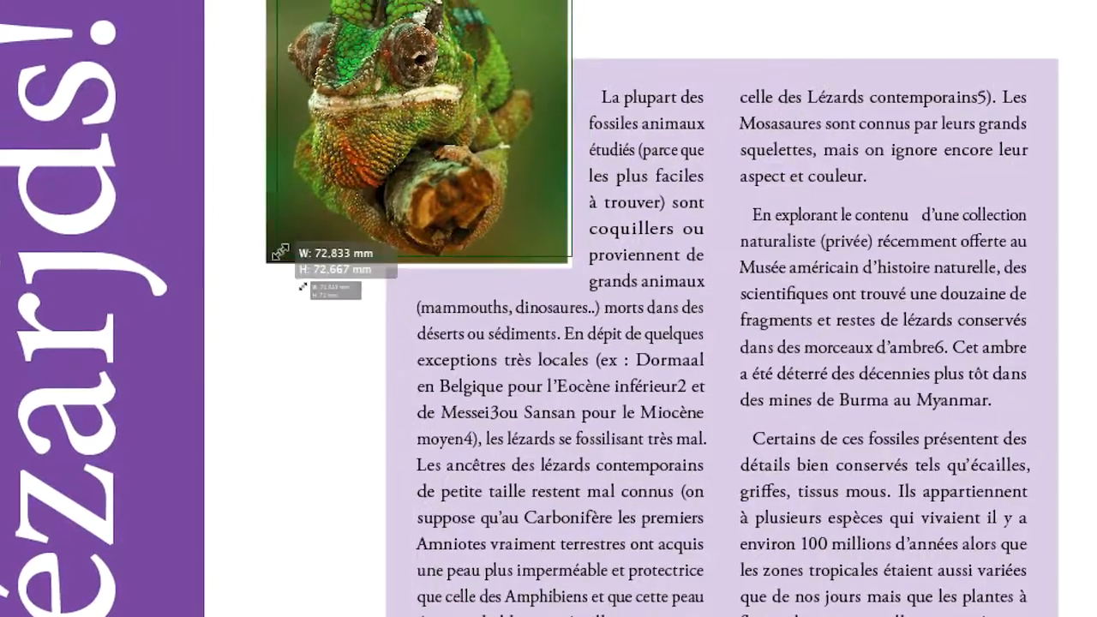
drag(280, 251, 249, 281)
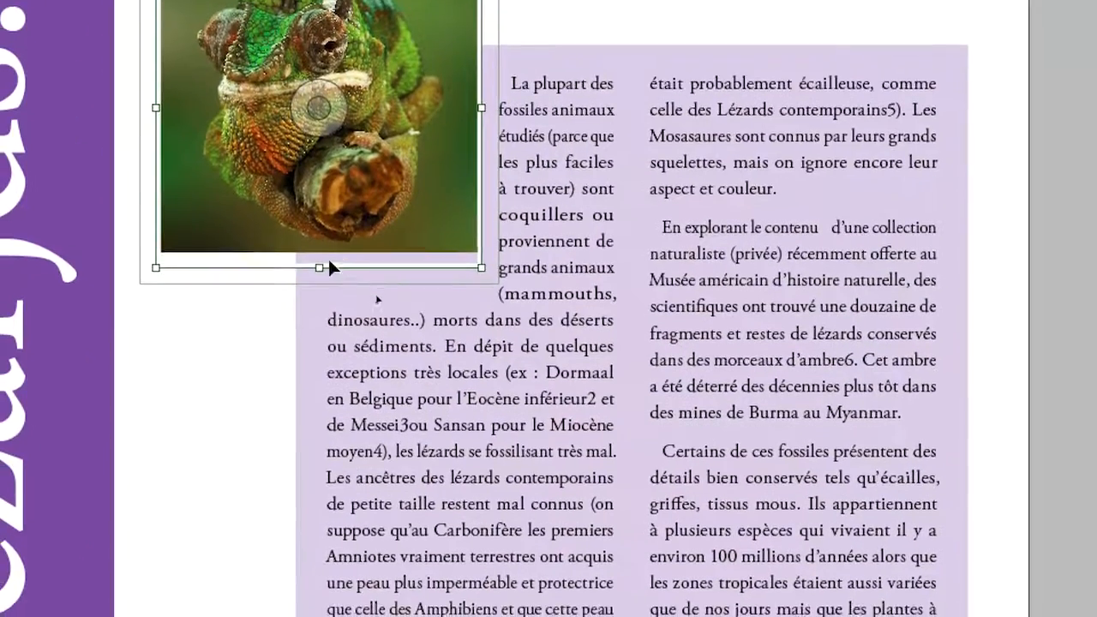
drag(402, 265, 403, 245)
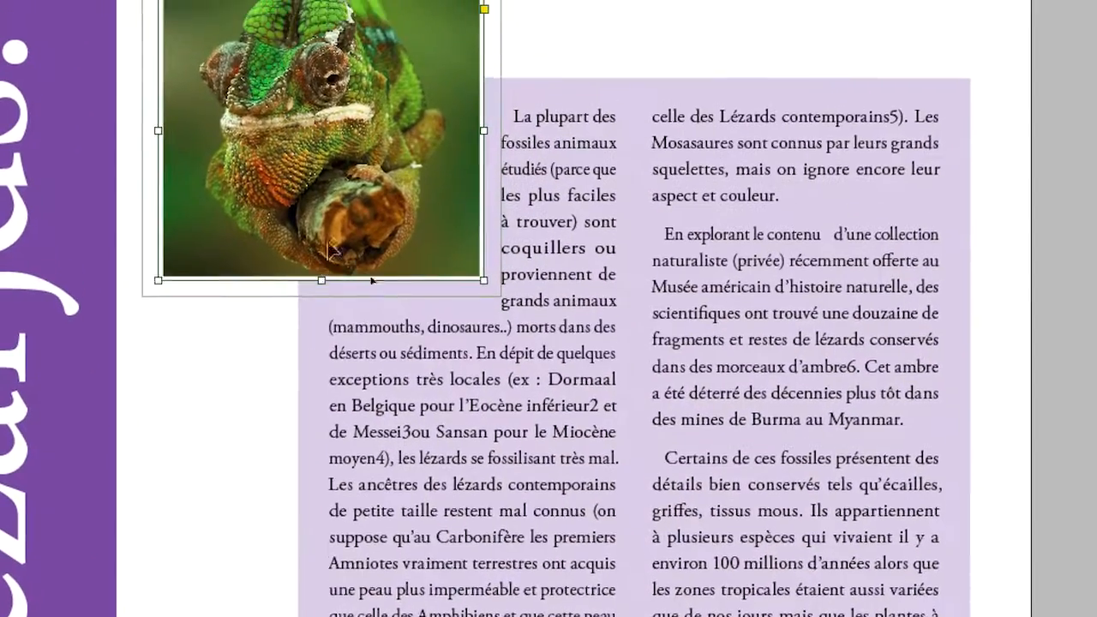
drag(325, 151, 324, 163)
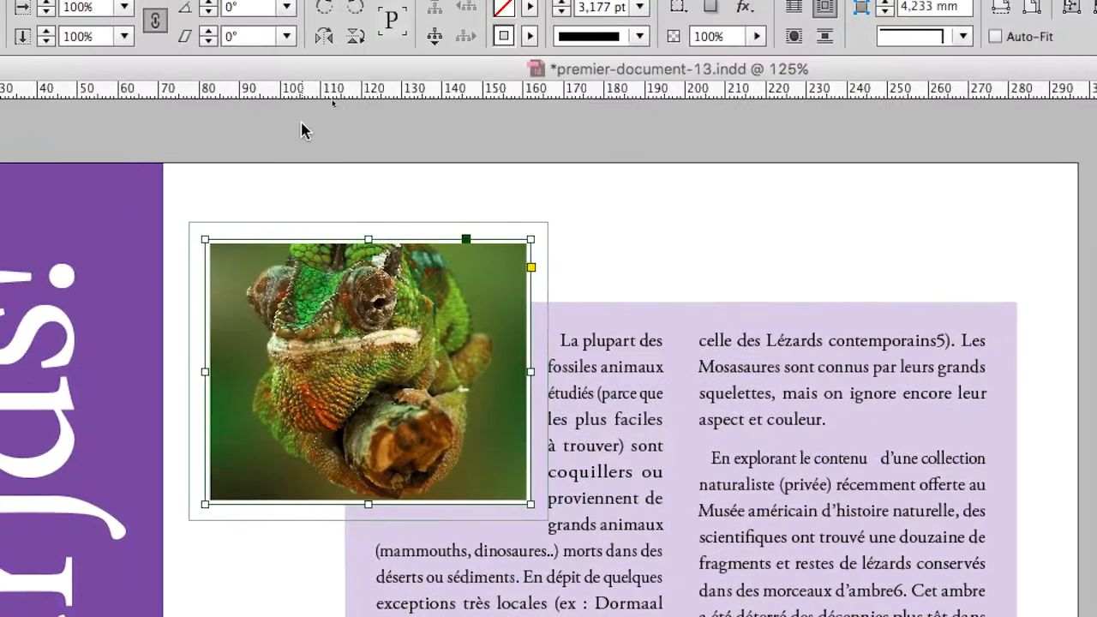
click(257, 64)
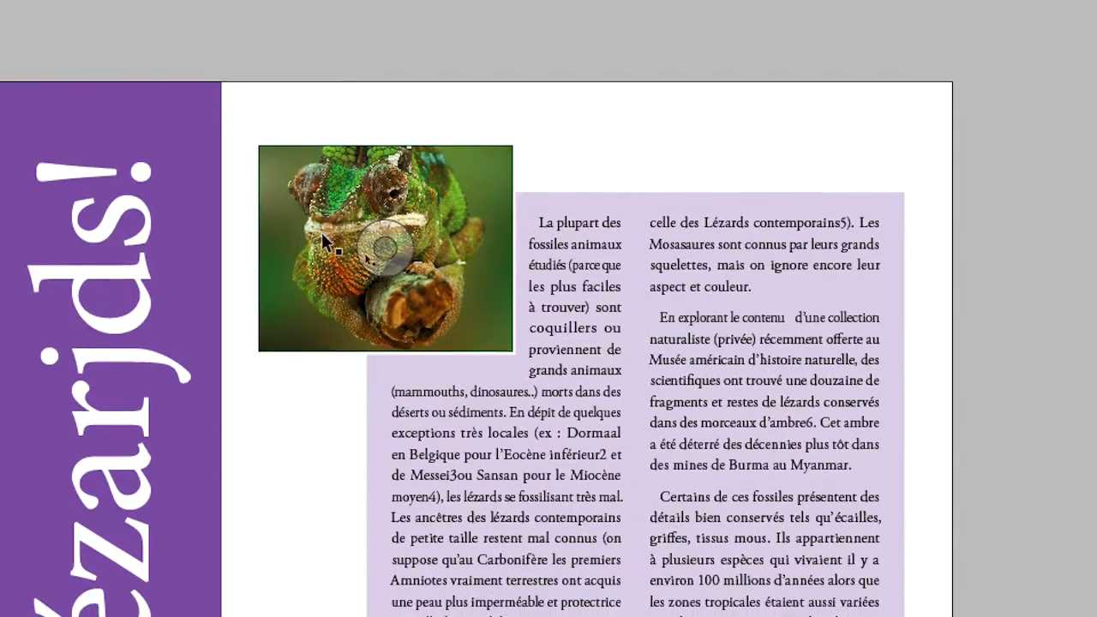
- Select the photo inside its frame, enlarge it without resizing the frame, and reposition it around the chameleon's face
double_click(319, 266)
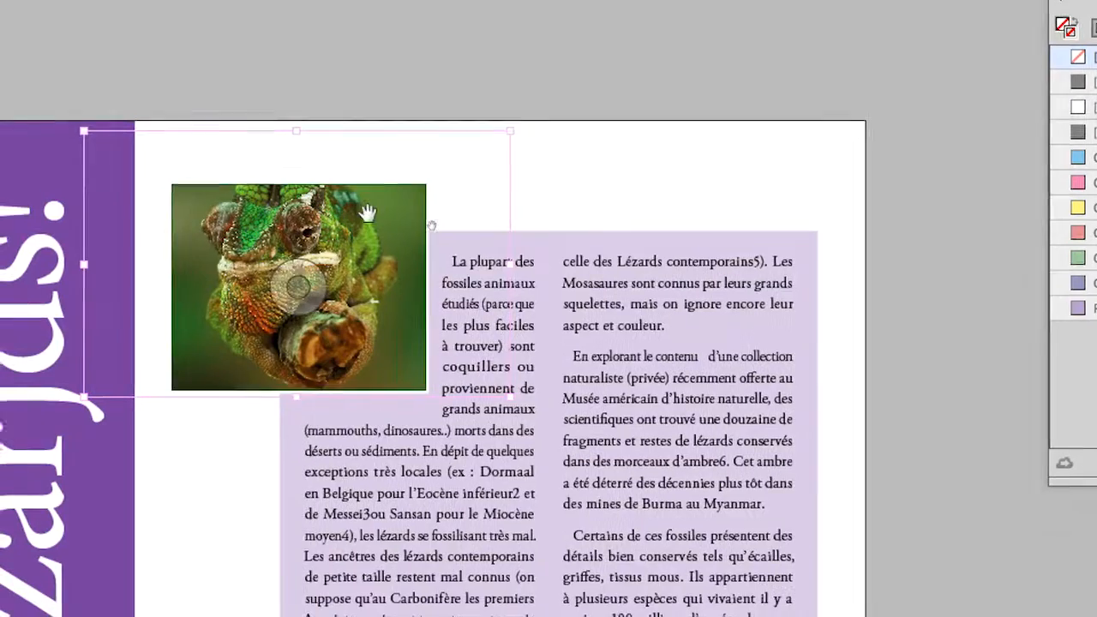
mouse_move(366, 212)
mouse_down()
mouse_move(378, 259)
mouse_move(370, 229)
mouse_up()
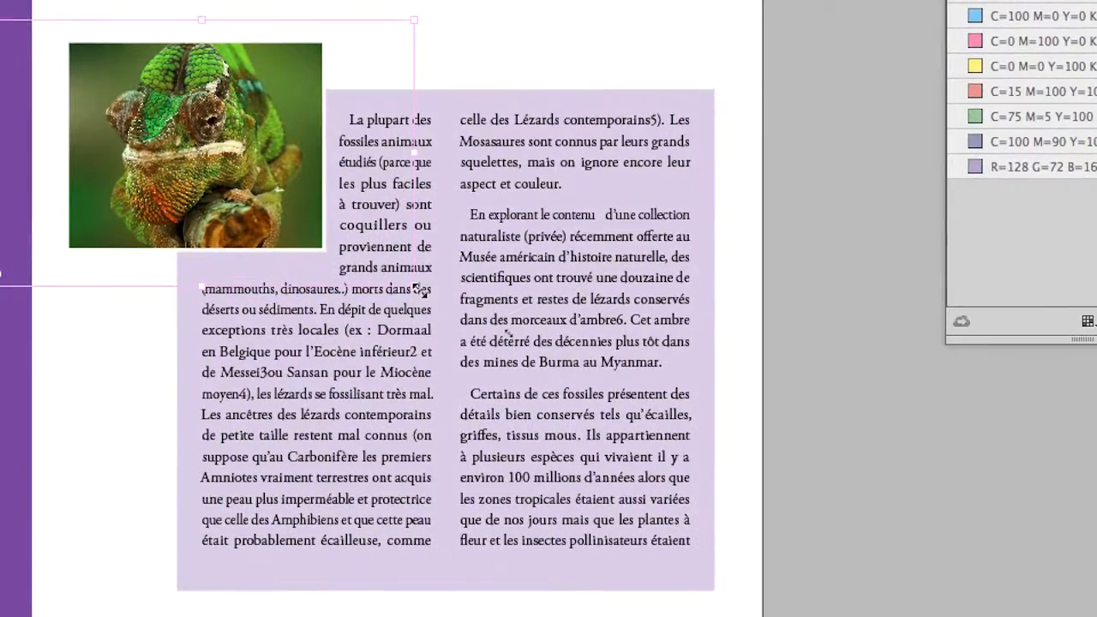
drag(418, 289, 507, 367)
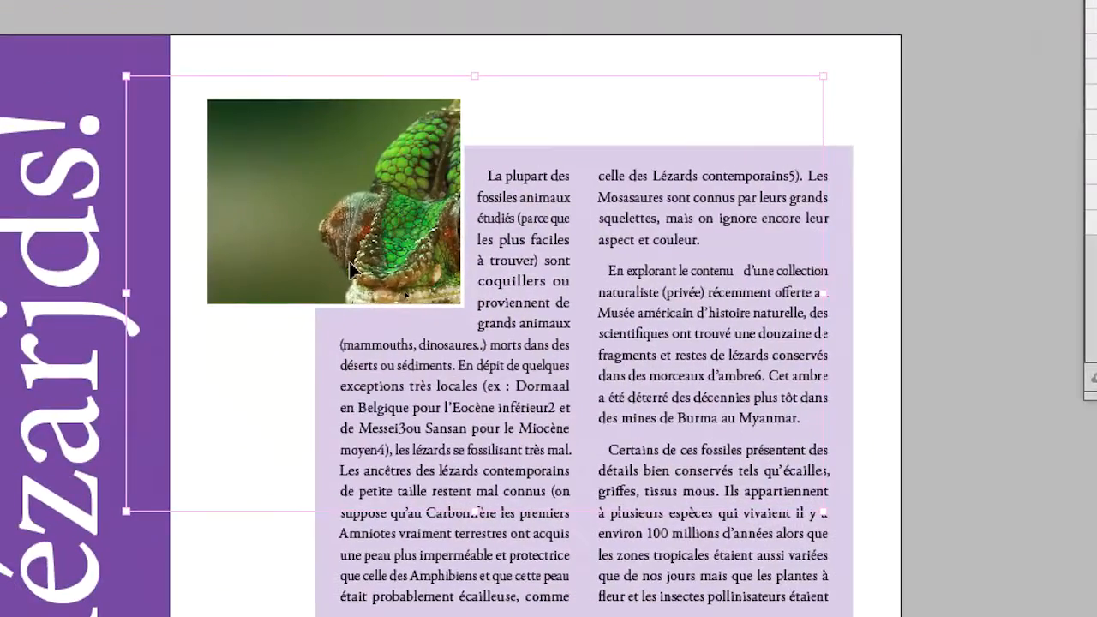
drag(348, 268, 250, 198)
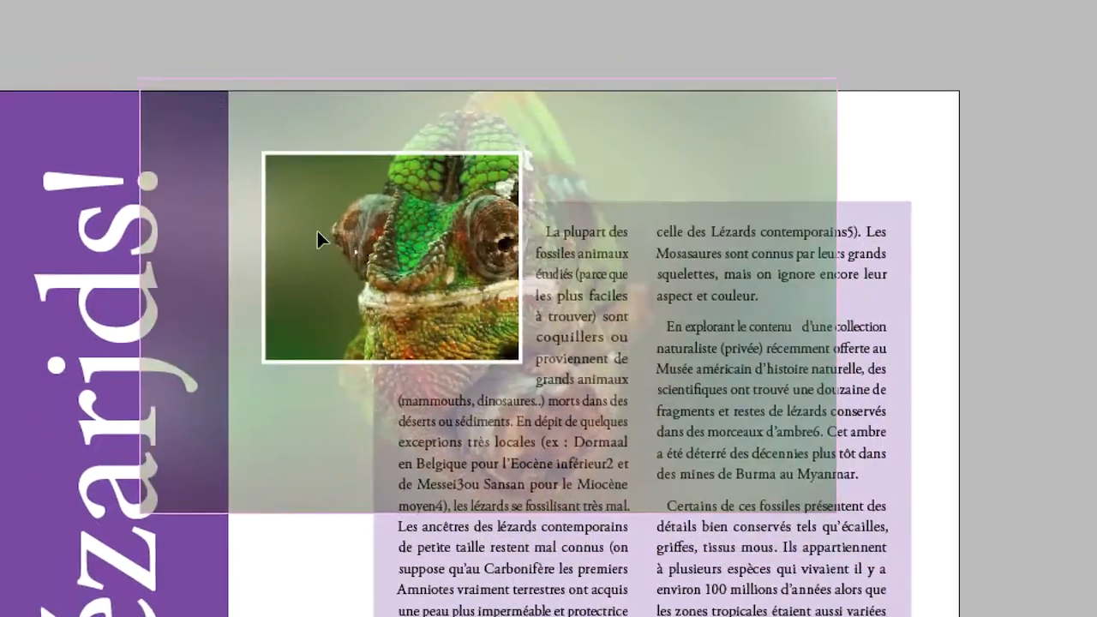
drag(315, 240, 315, 240)
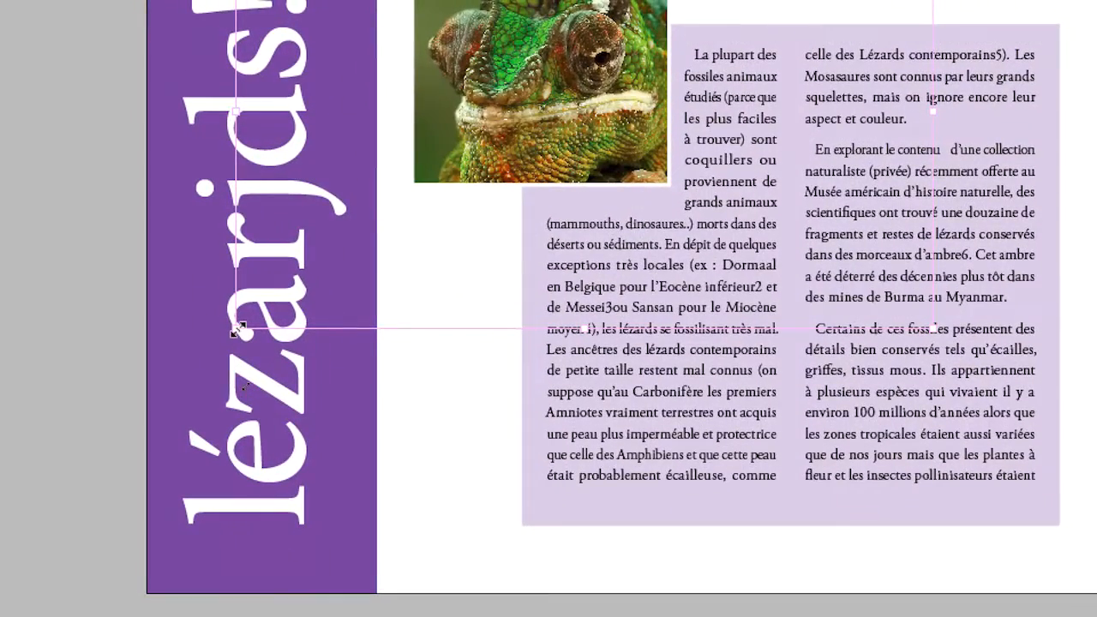
- Scale the photo inside the frame to about 72.9 mm high so the chameleon's head and branch fit within the crop
drag(238, 330, 300, 273)
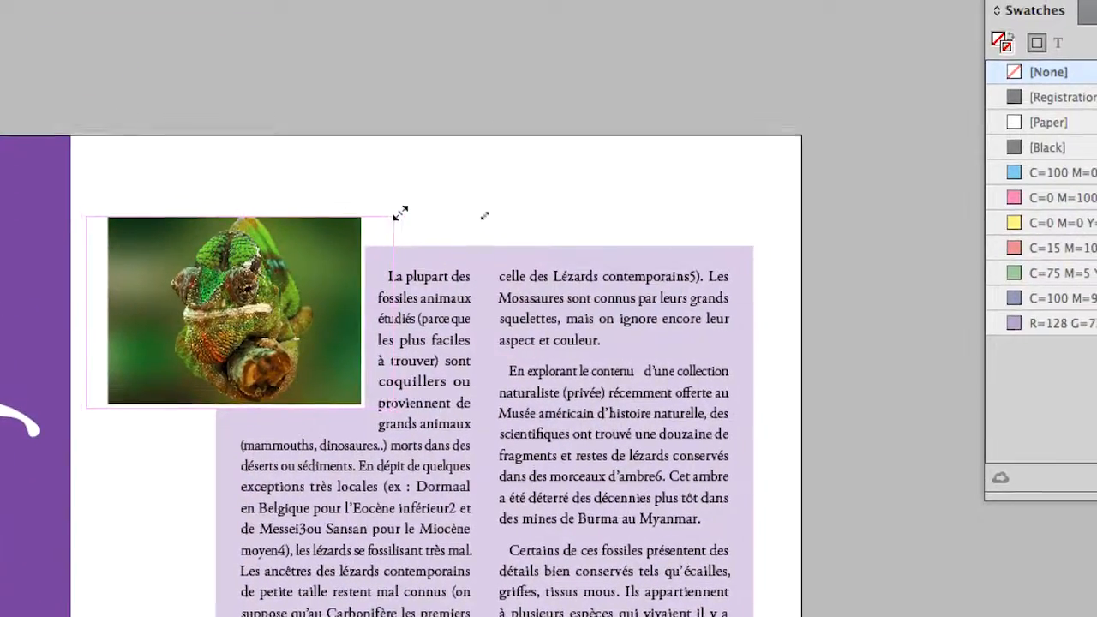
drag(400, 213, 419, 199)
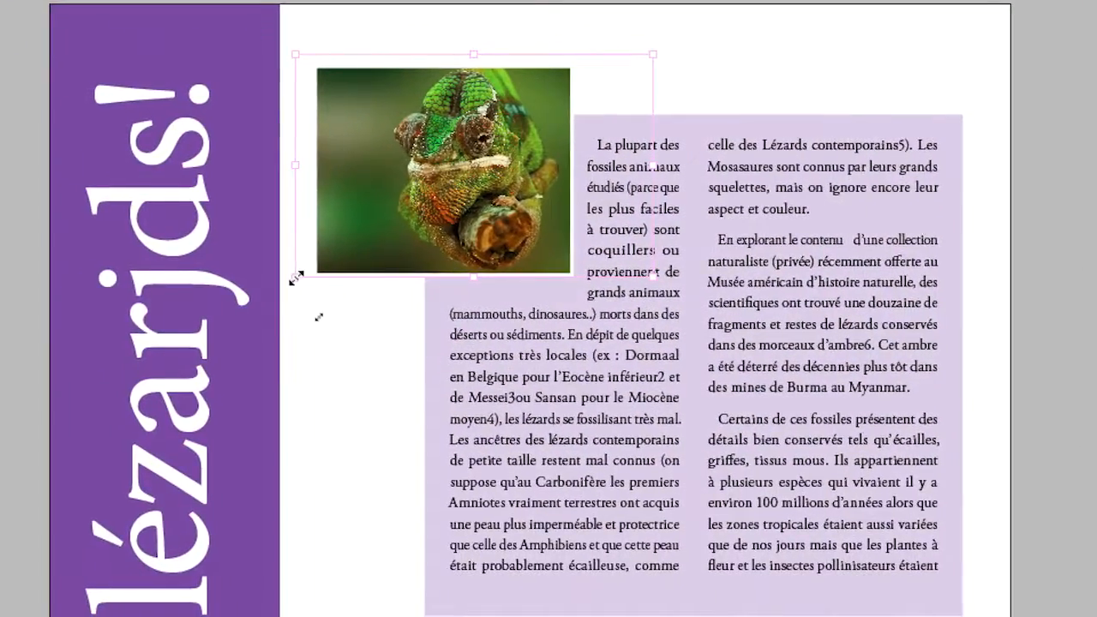
drag(296, 278, 289, 283)
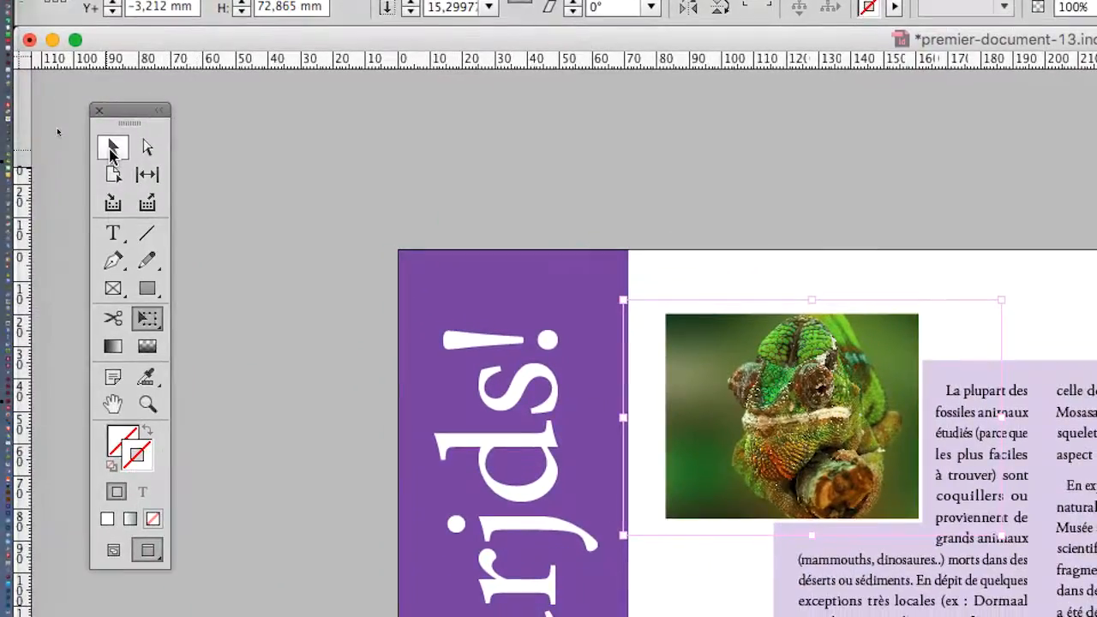
click(111, 150)
click(377, 197)
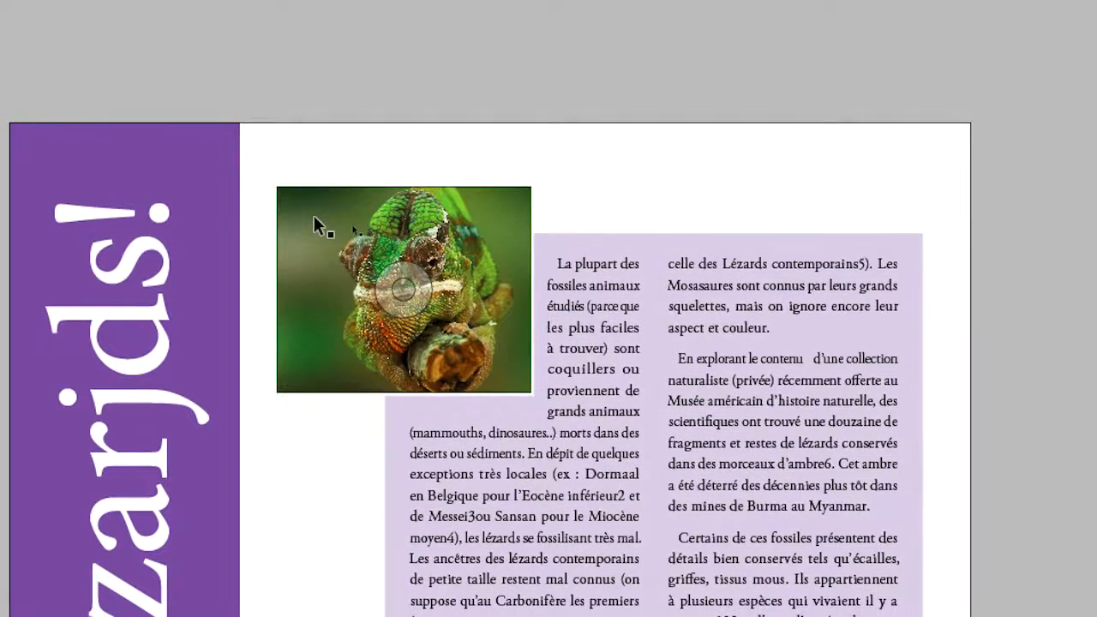
- Return to the Selection tool and select the chameleon photo's whole frame
click(313, 225)
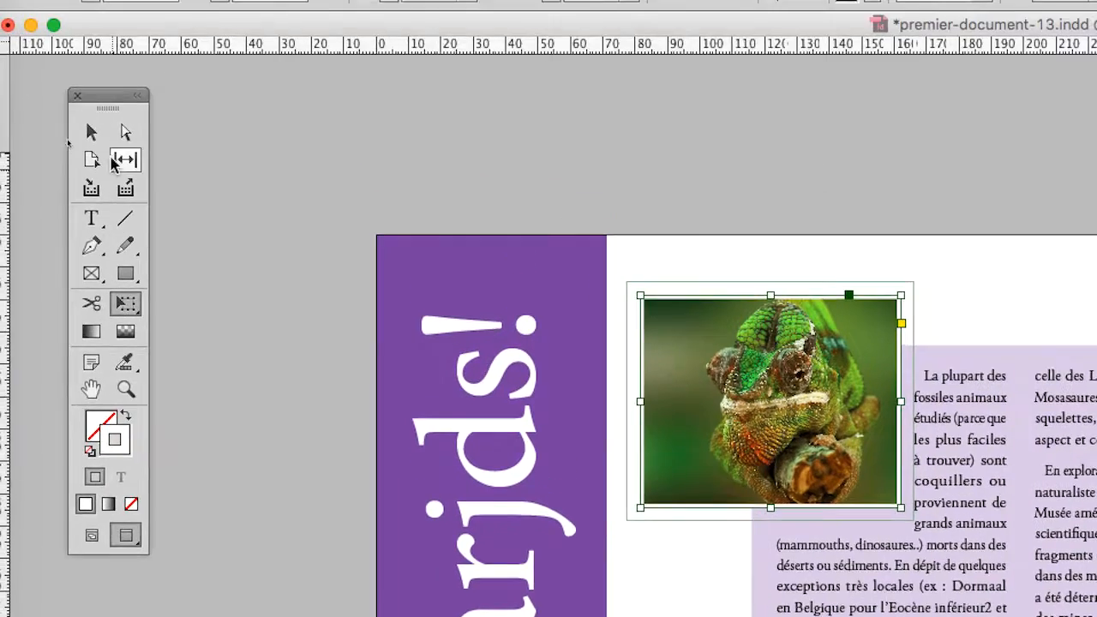
click(76, 37)
click(285, 59)
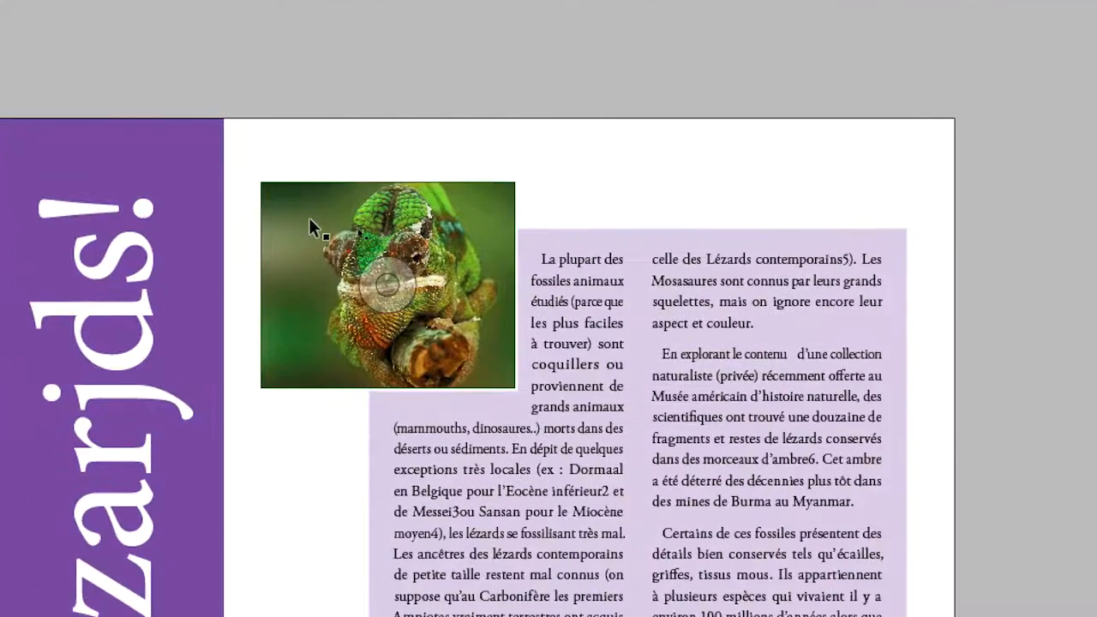
click(568, 344)
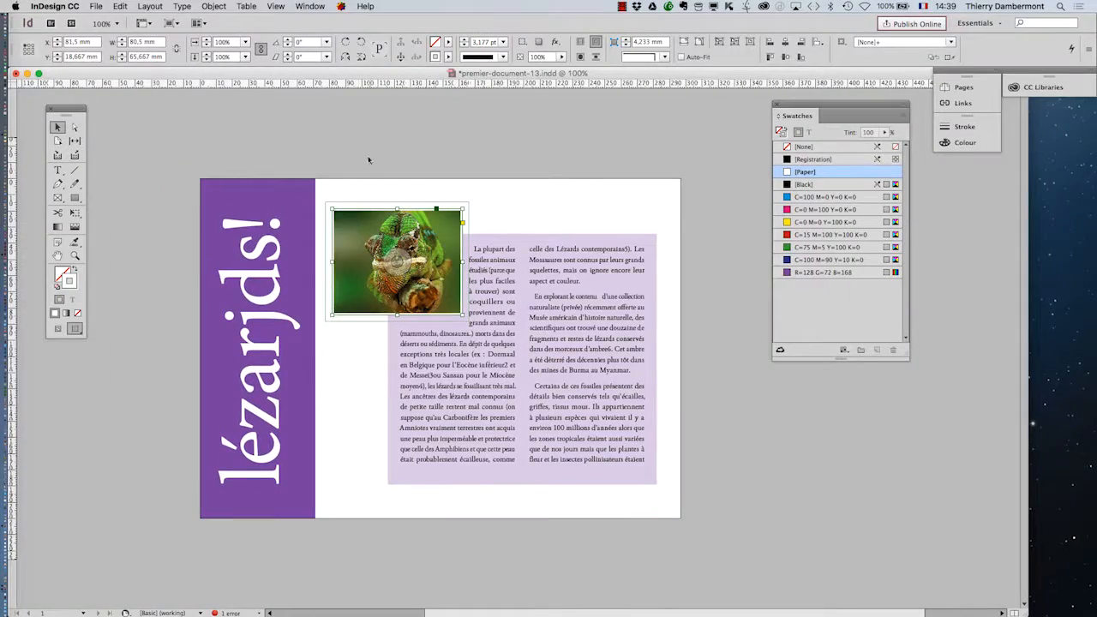
click(368, 160)
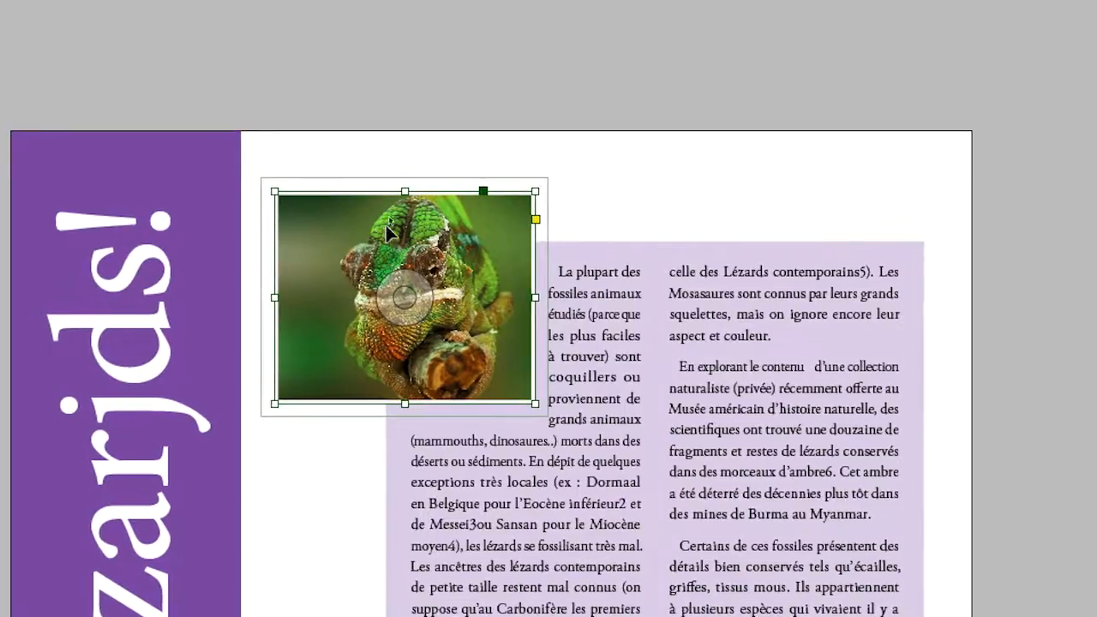
click(371, 163)
click(360, 247)
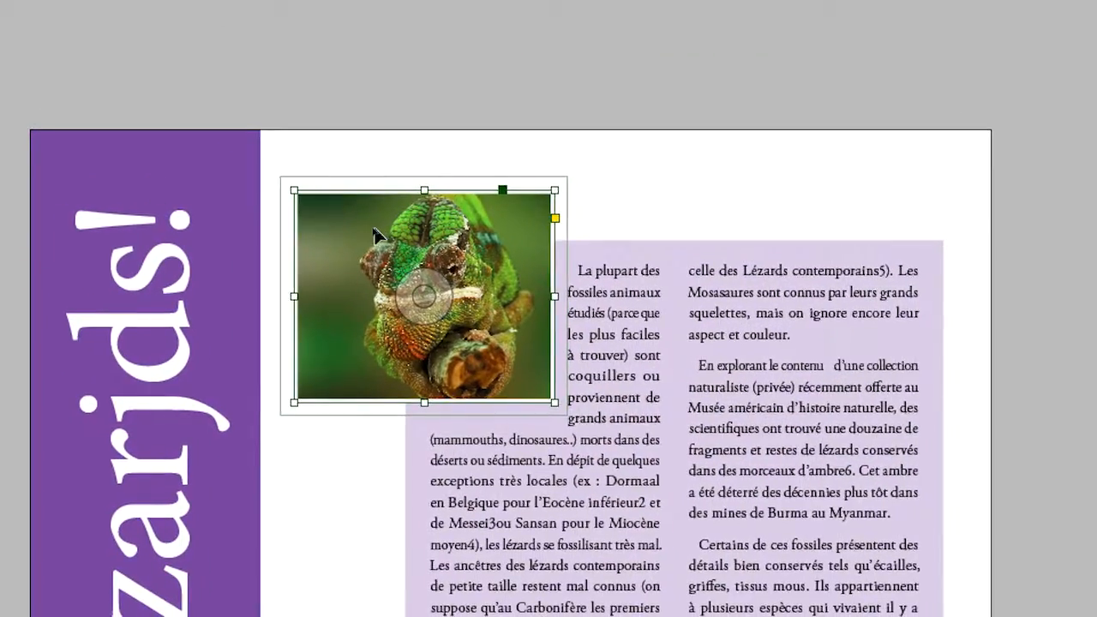
- Try the framed photo lower over the first text column and at the top of the page between the two columns
drag(359, 248, 382, 283)
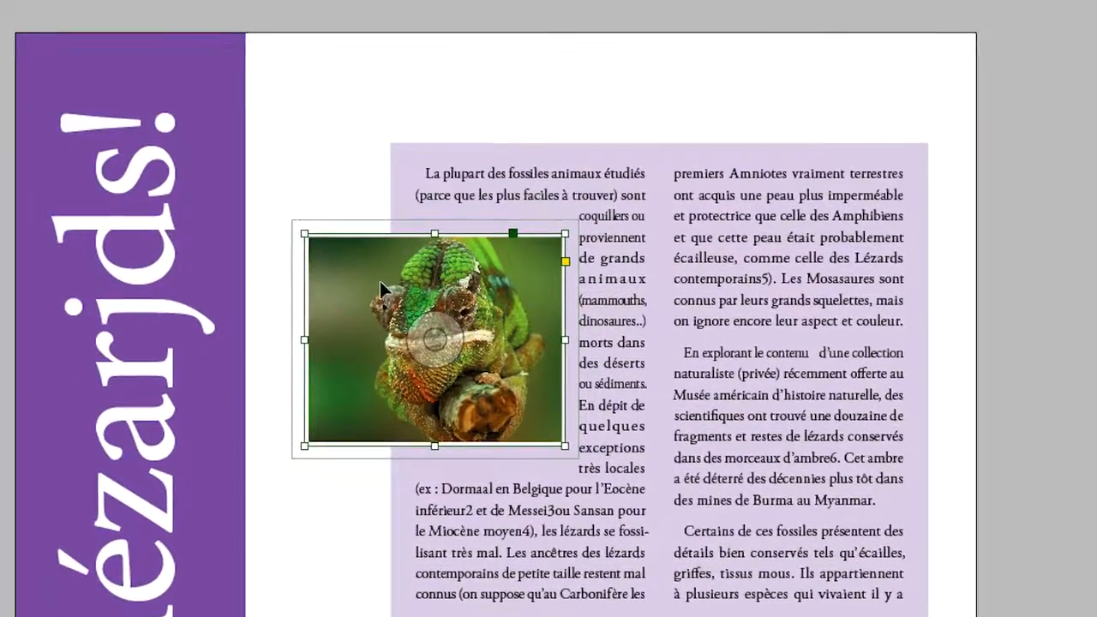
drag(229, 240, 262, 236)
drag(392, 279, 592, 118)
drag(467, 231, 467, 232)
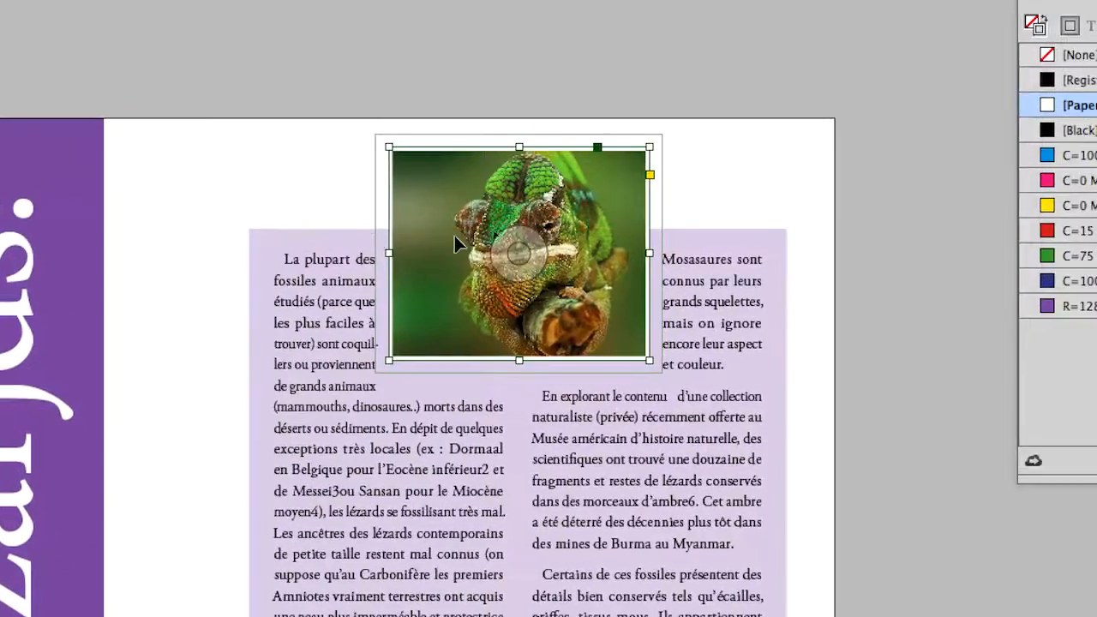
- Move the framed photo to the text block's lower-left corner, overlapping the purple title band
drag(463, 190, 366, 357)
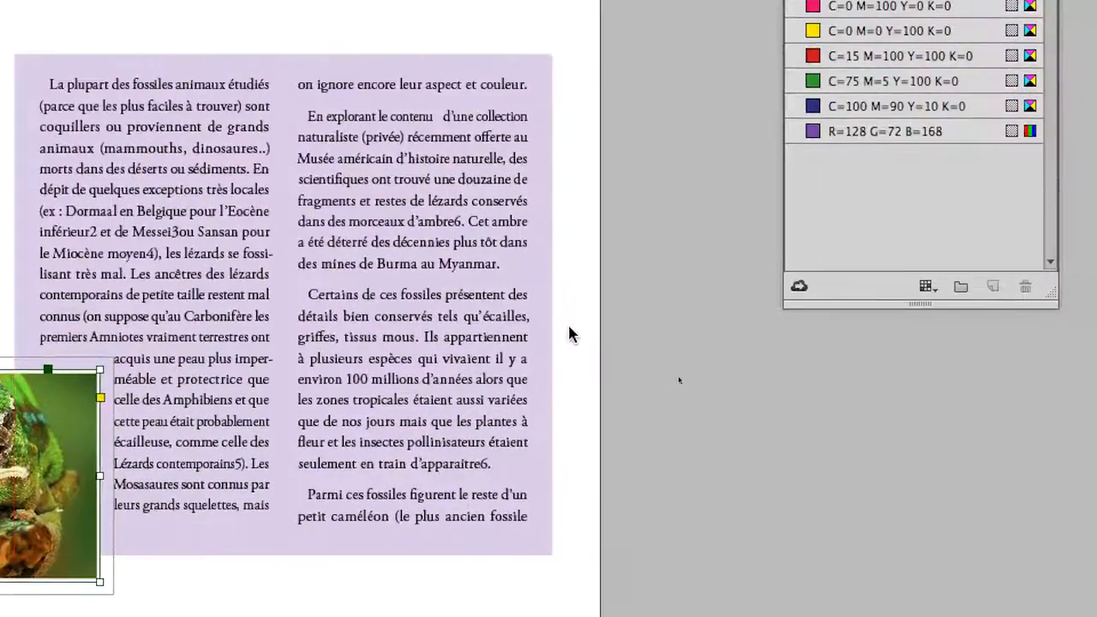
click(1019, 302)
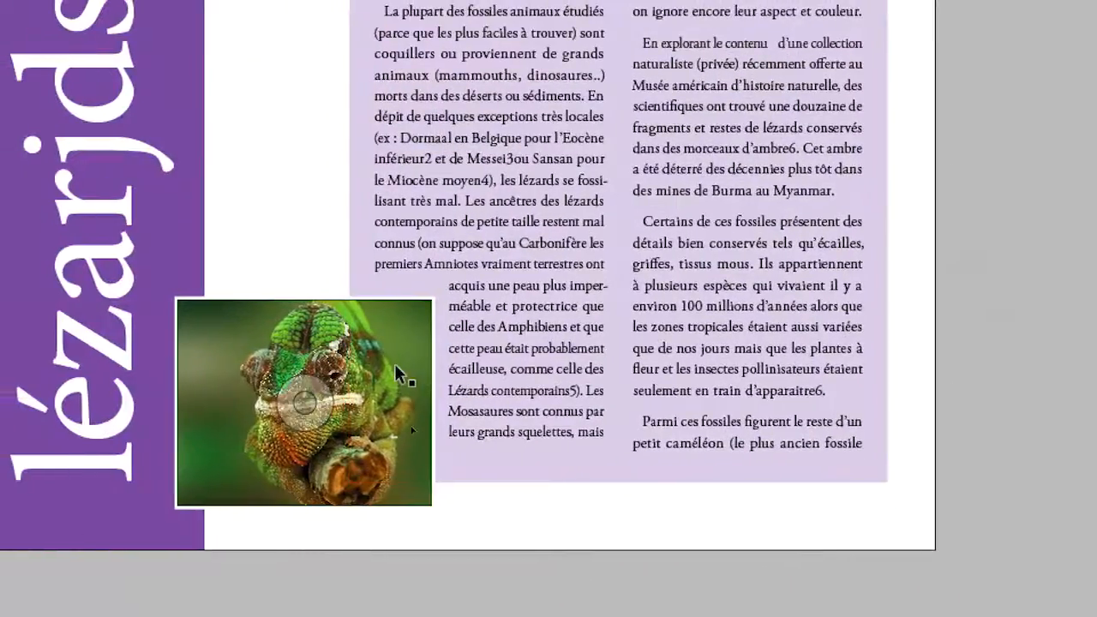
drag(394, 363, 386, 358)
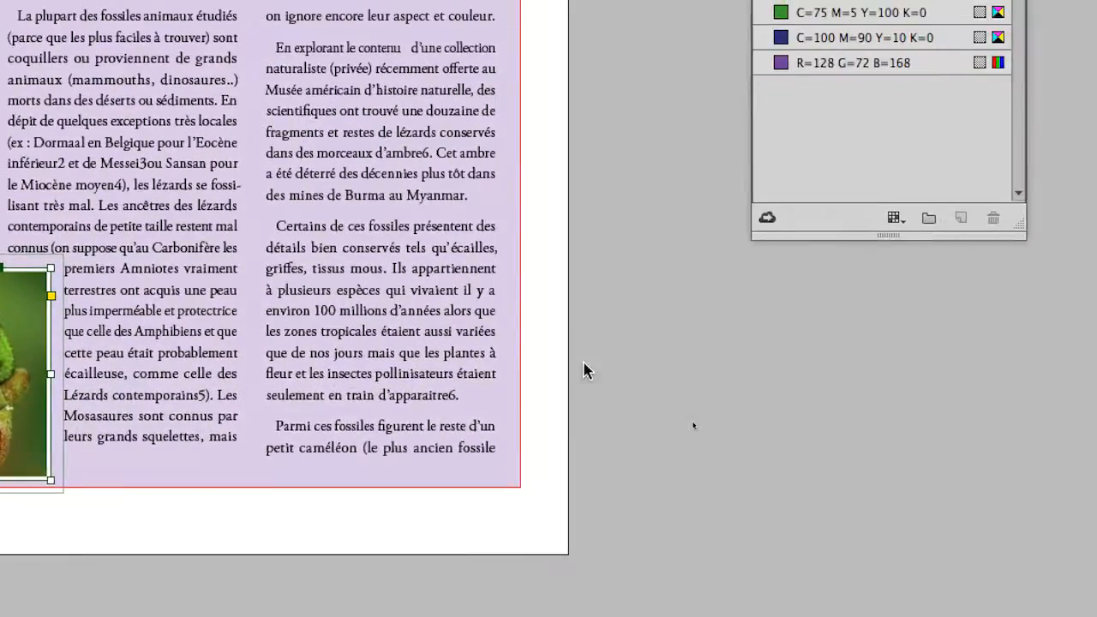
click(979, 377)
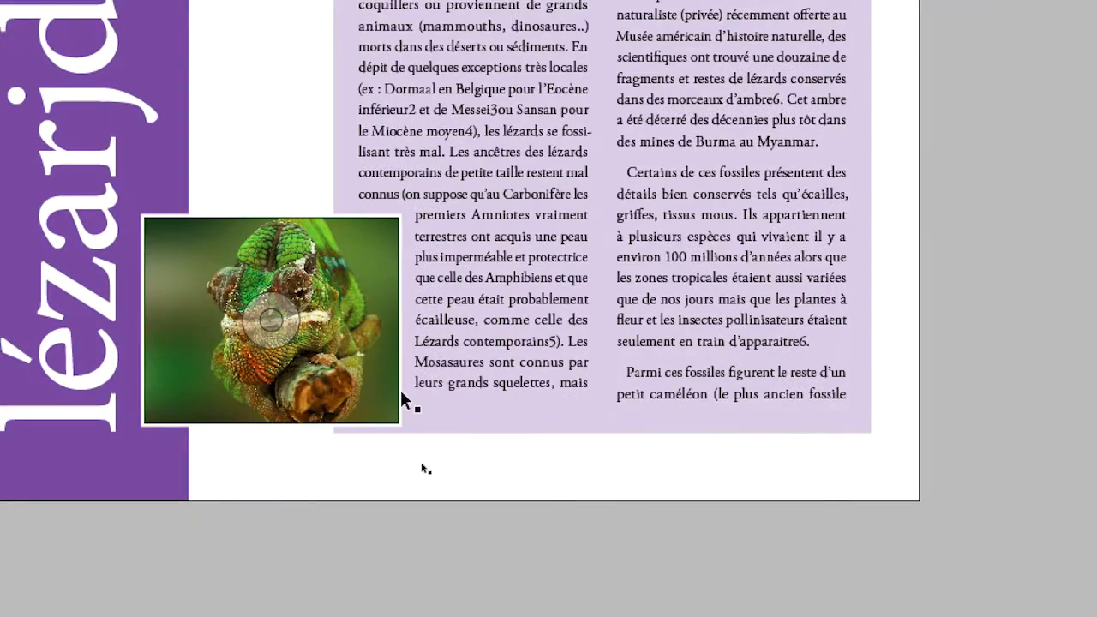